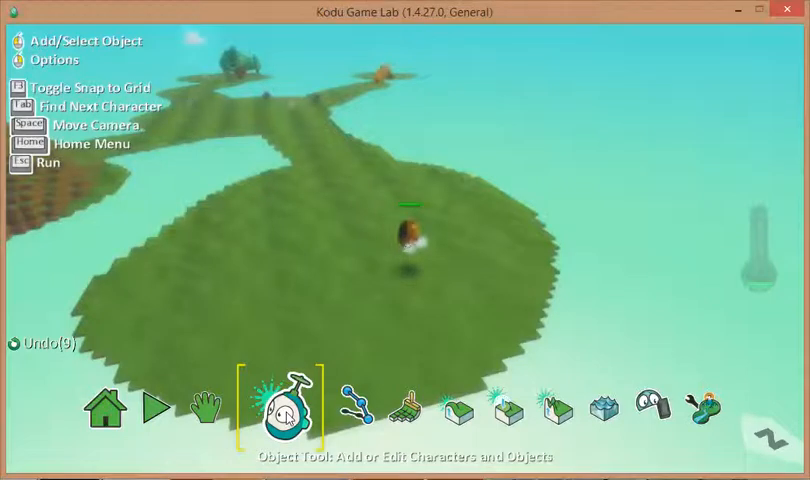
- Place a star from the objects group on the island and keep its colour orange
{"action": "left_click", "coordinate": [262, 262]}
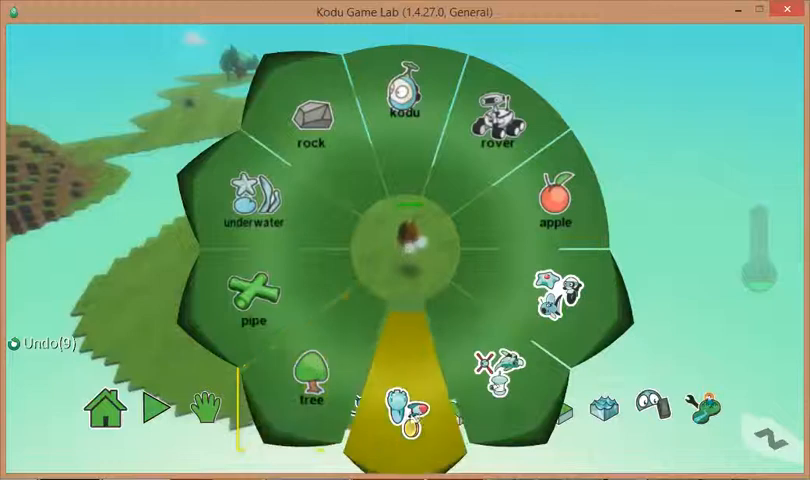
{"action": "left_click", "coordinate": [405, 400]}
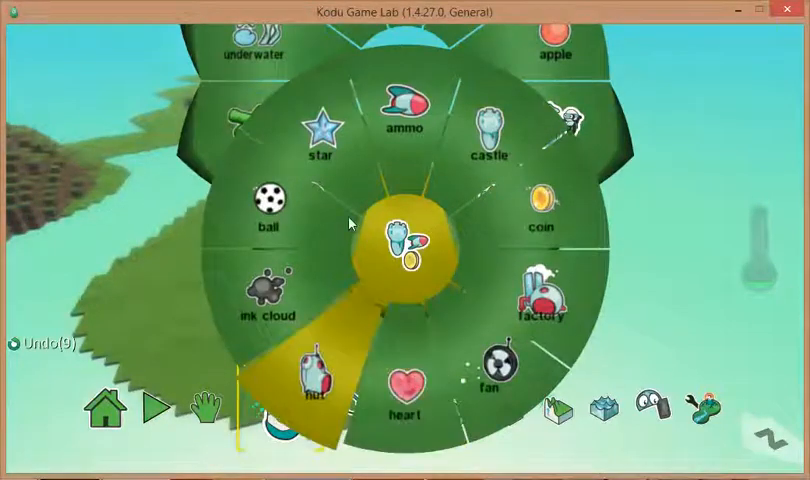
{"action": "left_click", "coordinate": [318, 140]}
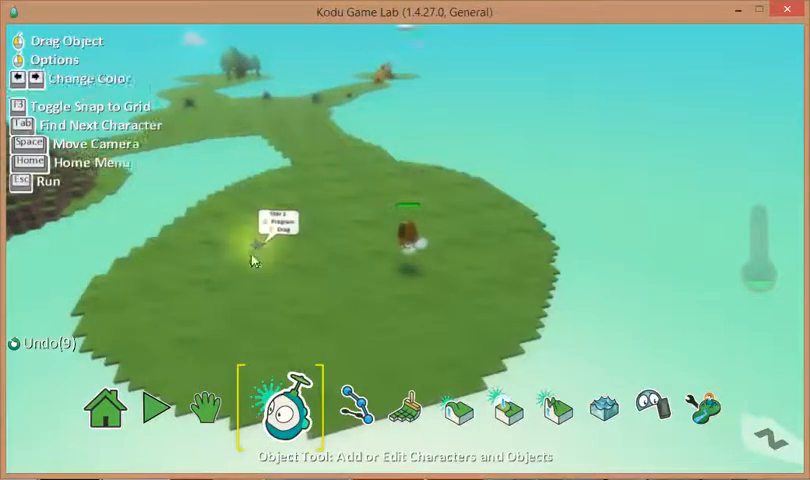
{"action": "key", "text": "Left"}
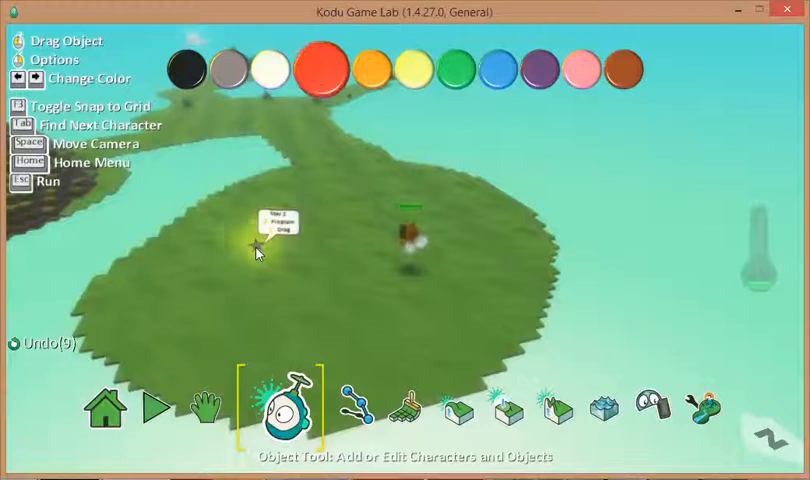
{"action": "key", "text": "Right"}
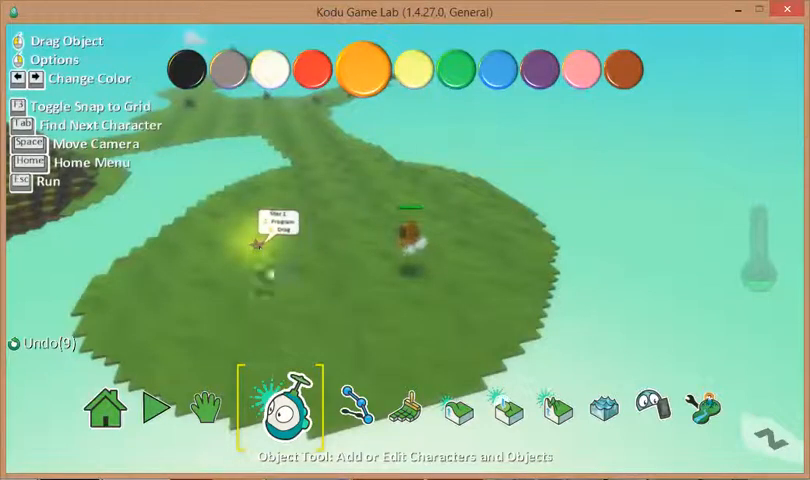
- Enlarge the star to size 1.6 via its Change Size option
{"action": "right_click", "coordinate": [257, 250]}
{"action": "left_click", "coordinate": [313, 305]}
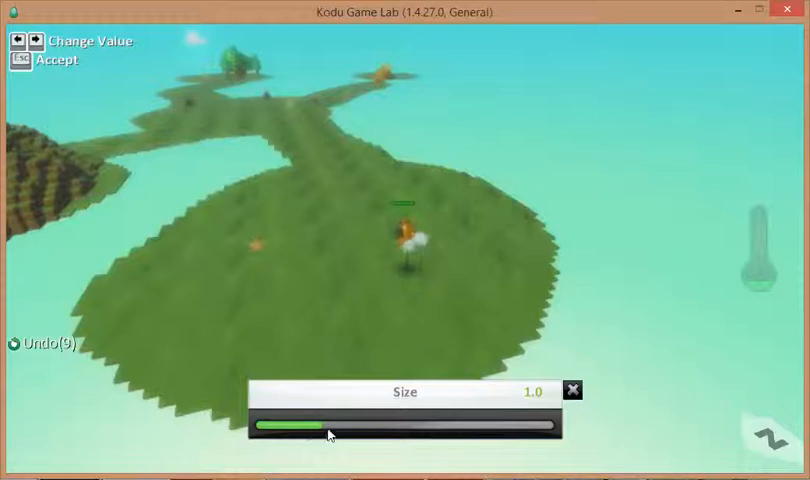
{"action": "left_click_drag", "start_coordinate": [331, 432], "coordinate": [371, 428]}
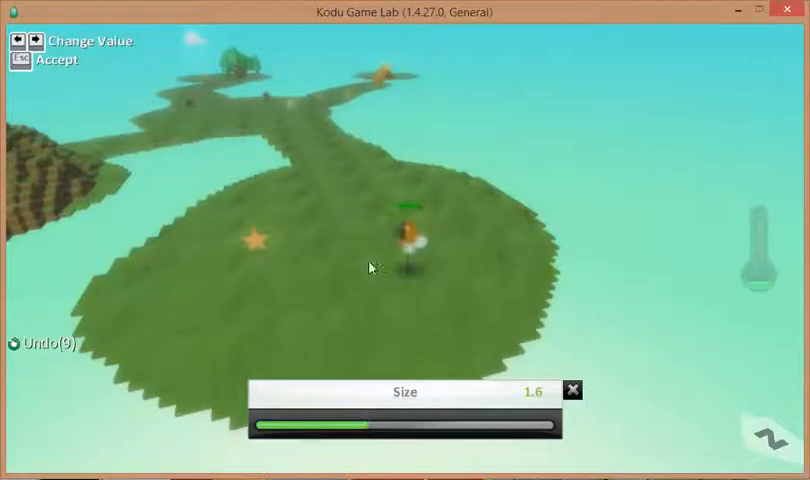
{"action": "key", "text": "Escape"}
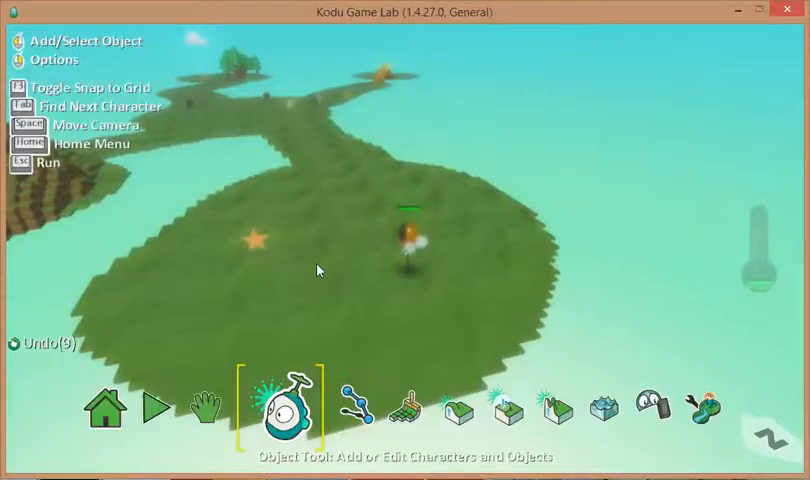
{"action": "key", "text": "Escape"}
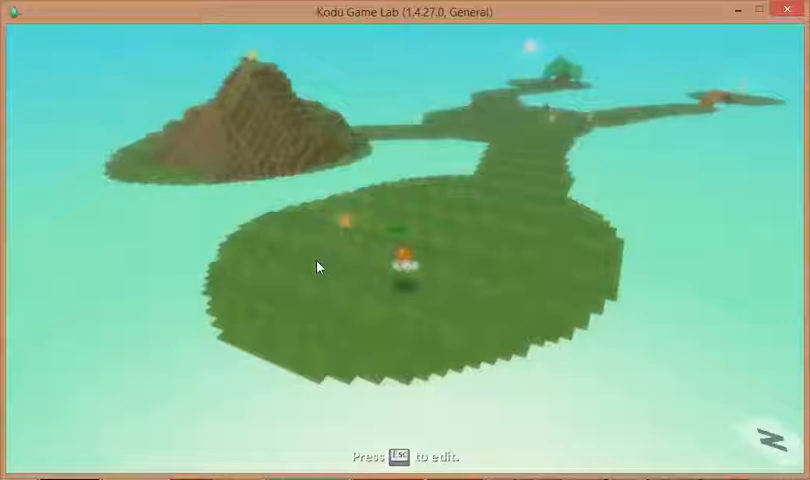
{"action": "key", "text": "Up"}
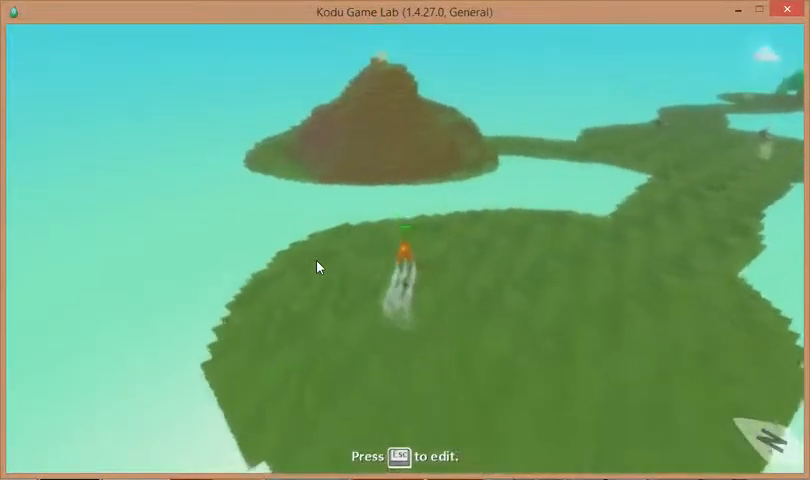
{"action": "key", "text": "Left"}
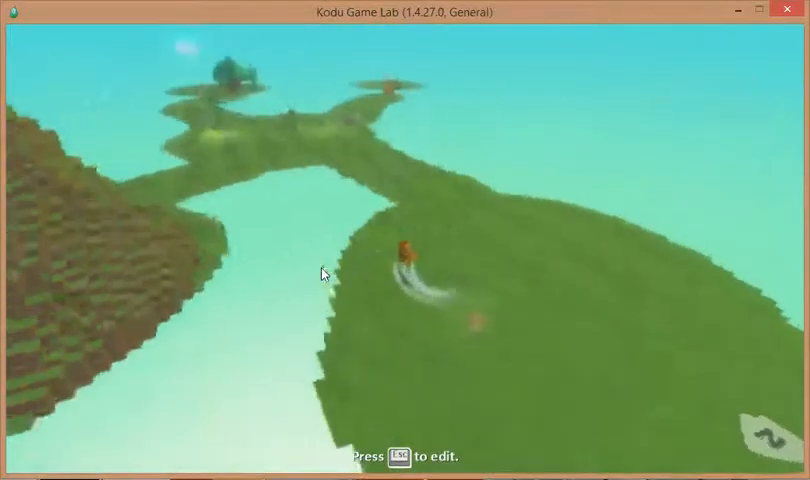
{"action": "key", "text": "Up"}
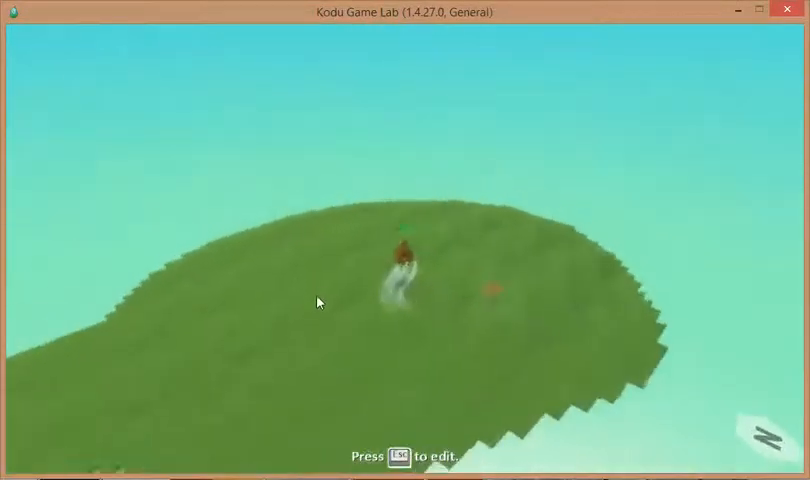
{"action": "key", "text": "Right"}
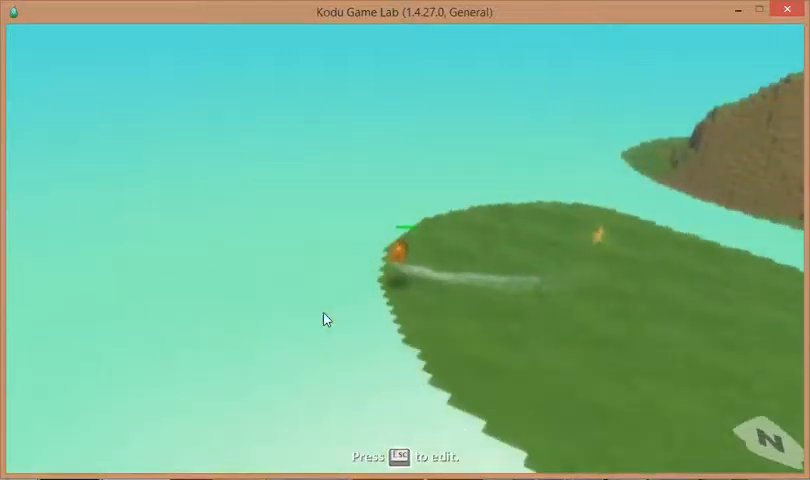
{"action": "key", "text": "Right"}
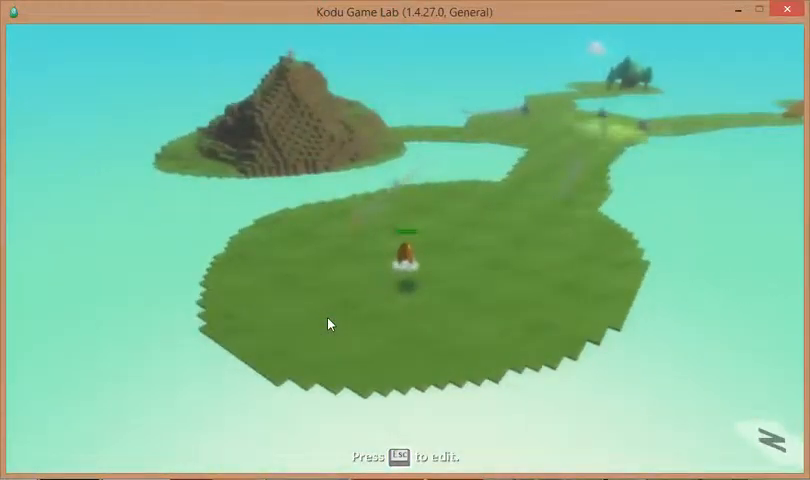
{"action": "key", "text": "Left"}
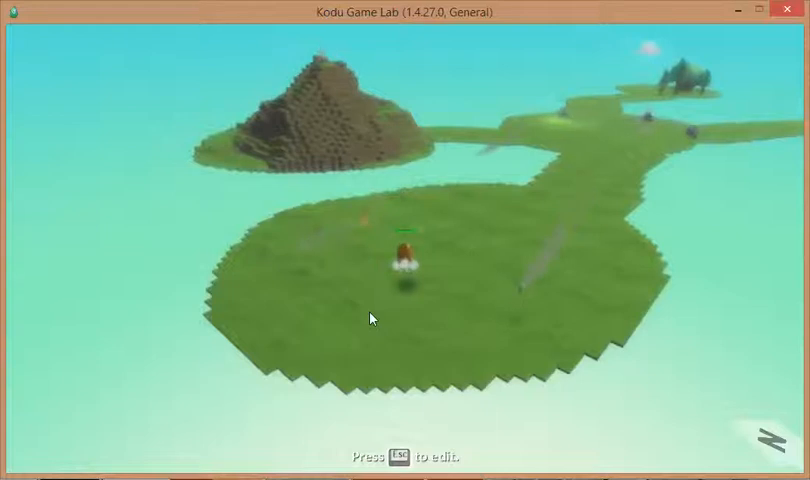
{"action": "key", "text": "Escape"}
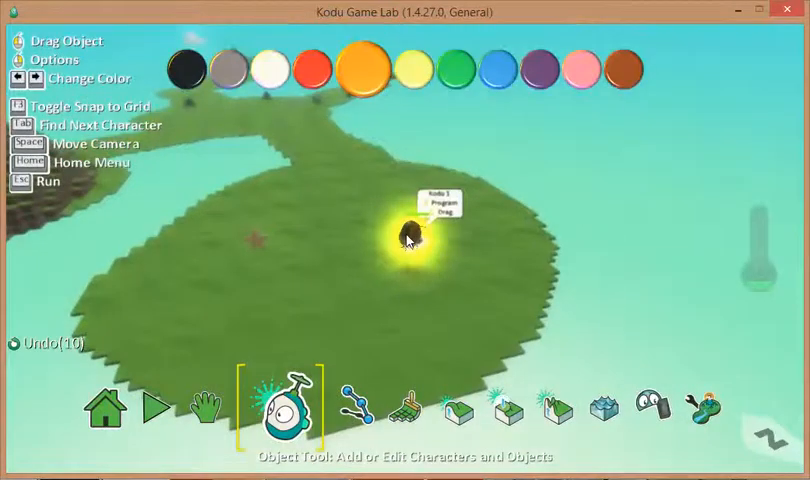
- Enter Kodu's program and set rule 4's condition to bump
{"action": "right_click", "coordinate": [412, 232]}
{"action": "left_click", "coordinate": [478, 111]}
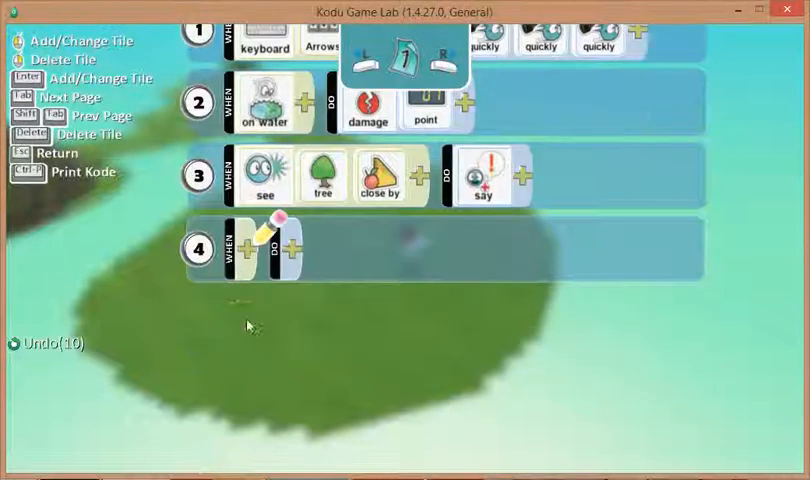
{"action": "left_click", "coordinate": [247, 252]}
{"action": "left_click", "coordinate": [249, 402]}
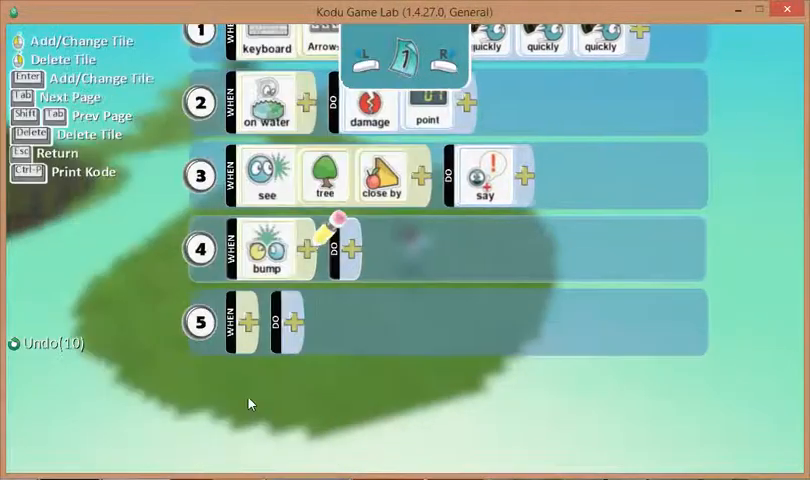
{"action": "left_click", "coordinate": [345, 255]}
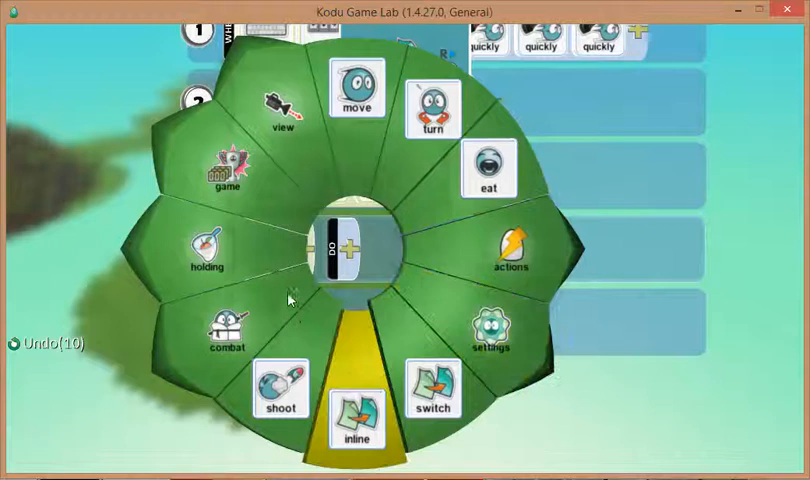
{"action": "right_click", "coordinate": [308, 312]}
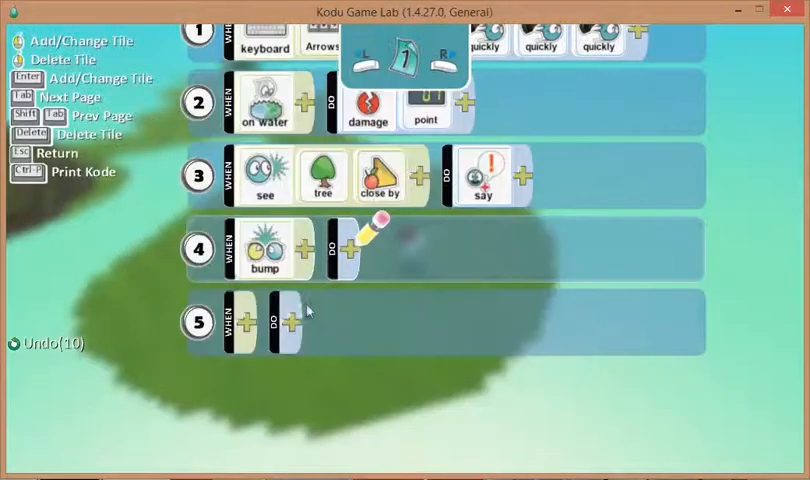
- Make a star the bumped object and set rule 4's action to eat
{"action": "left_click", "coordinate": [305, 251]}
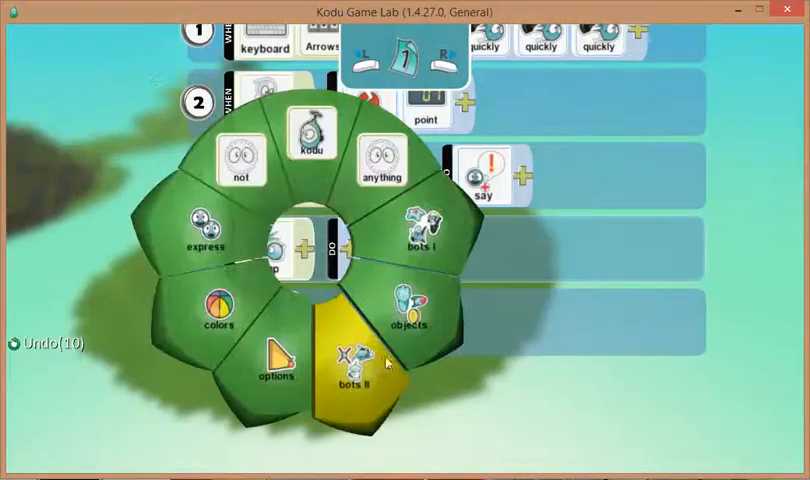
{"action": "left_click", "coordinate": [407, 316]}
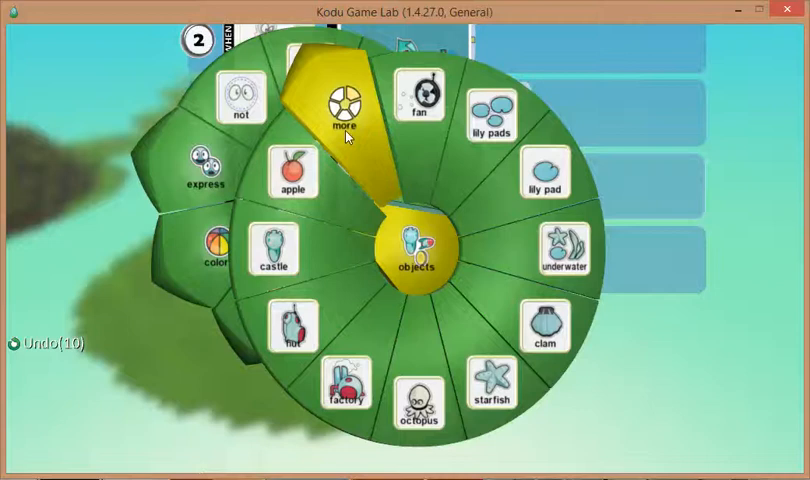
{"action": "left_click", "coordinate": [348, 133]}
{"action": "left_click", "coordinate": [243, 203]}
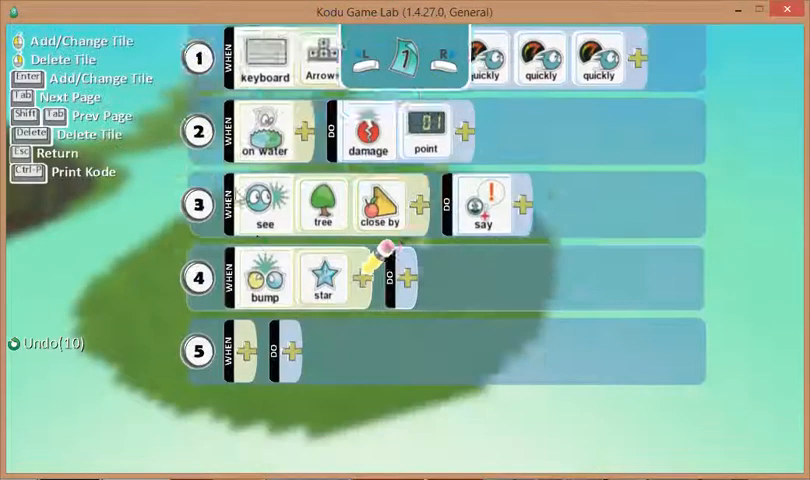
{"action": "left_click", "coordinate": [408, 249]}
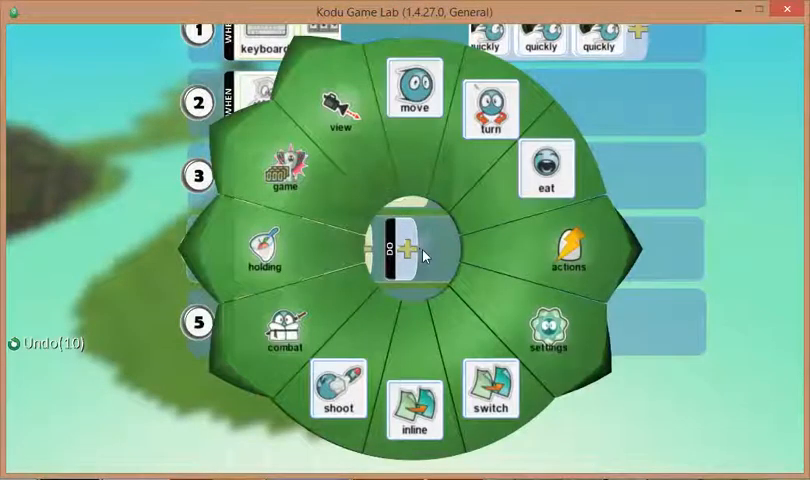
{"action": "left_click", "coordinate": [514, 204]}
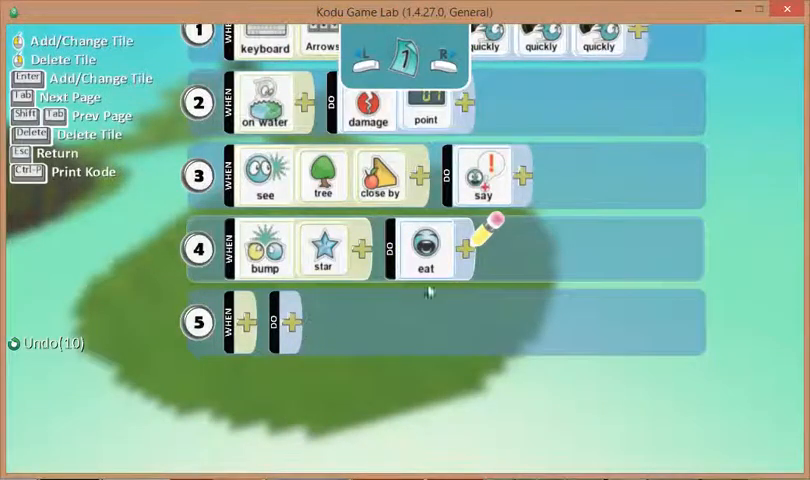
{"action": "scroll", "coordinate": [247, 327], "scroll_direction": "down", "scroll_amount": 1}
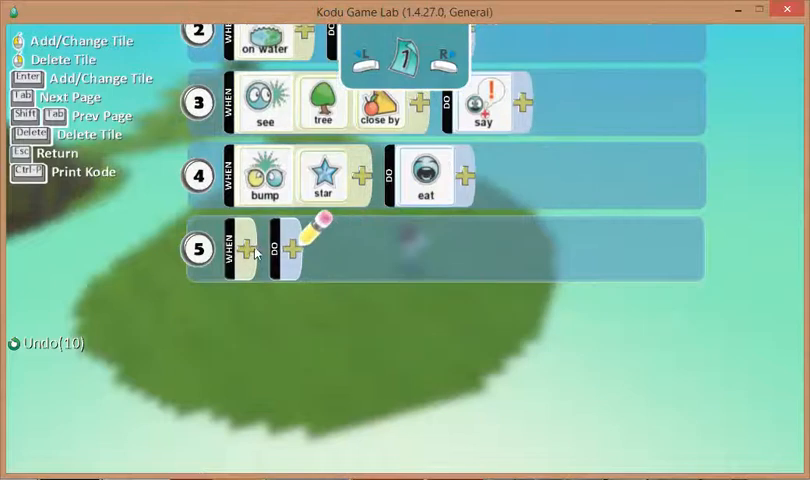
- Set rule 5's condition to bumping a star
{"action": "left_click", "coordinate": [250, 250]}
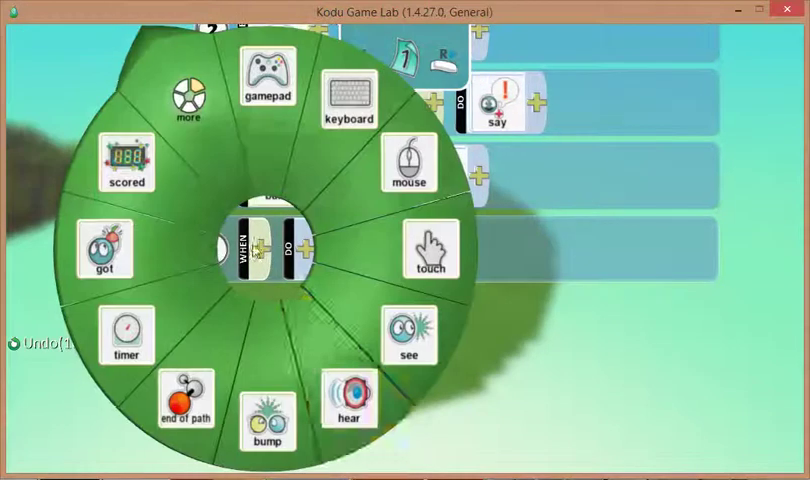
{"action": "left_click", "coordinate": [266, 422]}
{"action": "left_click", "coordinate": [340, 250]}
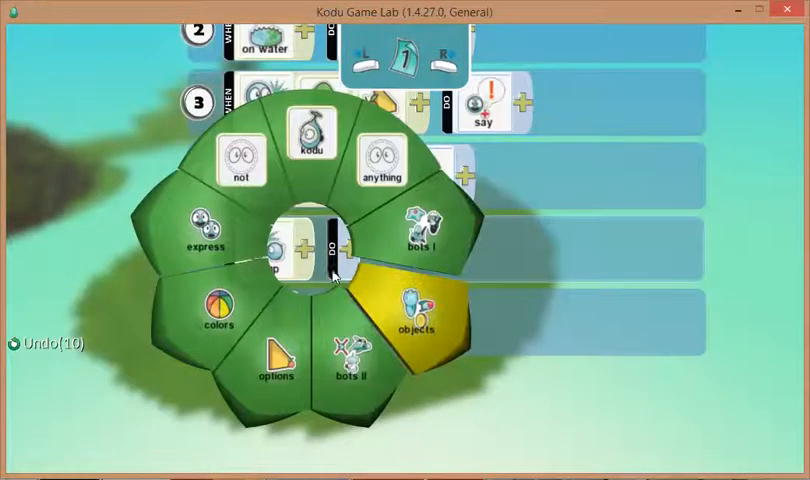
{"action": "left_click", "coordinate": [378, 318]}
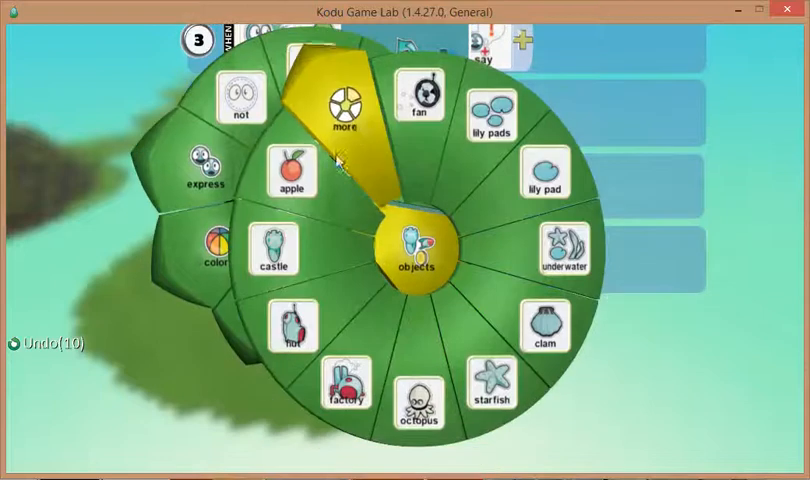
{"action": "left_click", "coordinate": [336, 157]}
{"action": "left_click", "coordinate": [222, 172]}
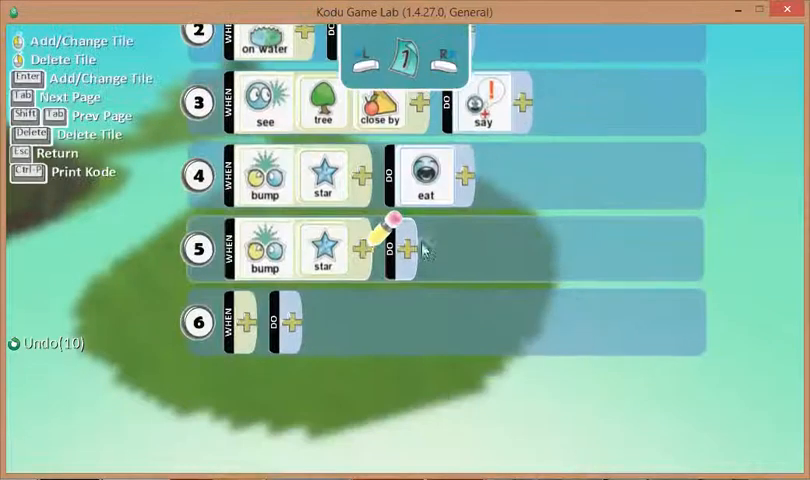
- Set rule 5's action to game score, awarding one point
{"action": "left_click", "coordinate": [408, 252]}
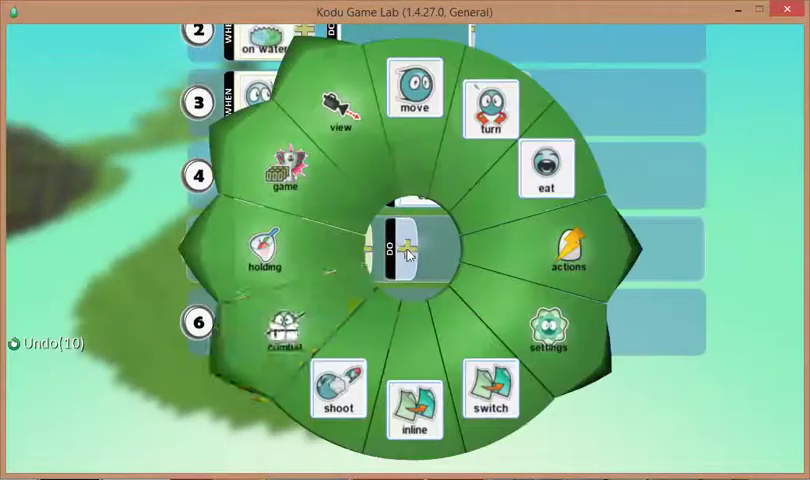
{"action": "left_click", "coordinate": [270, 176]}
{"action": "left_click", "coordinate": [250, 358]}
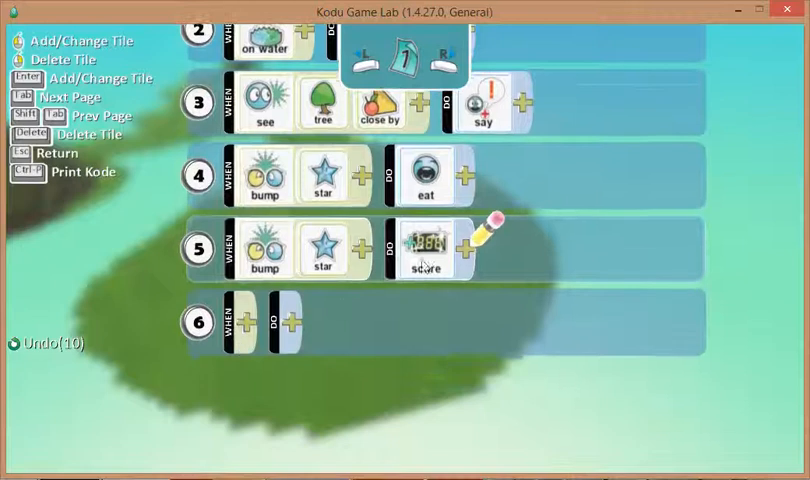
{"action": "left_click", "coordinate": [465, 250]}
{"action": "left_click", "coordinate": [540, 115]}
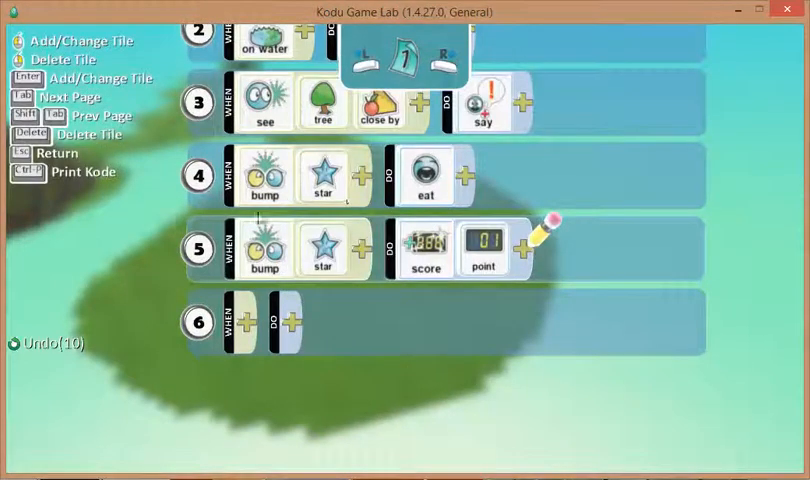
- Cut the star and bump tiles from rule 5, leaving only the score-one-point action
{"action": "right_click", "coordinate": [316, 262]}
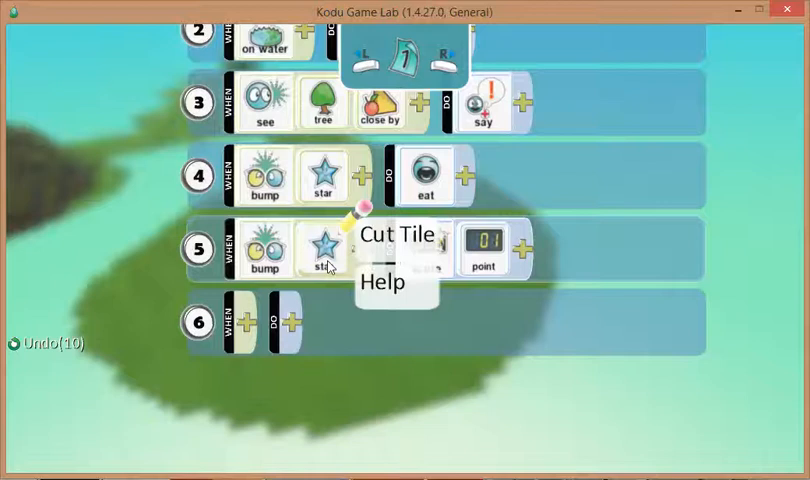
{"action": "left_click", "coordinate": [350, 233]}
{"action": "right_click", "coordinate": [263, 262]}
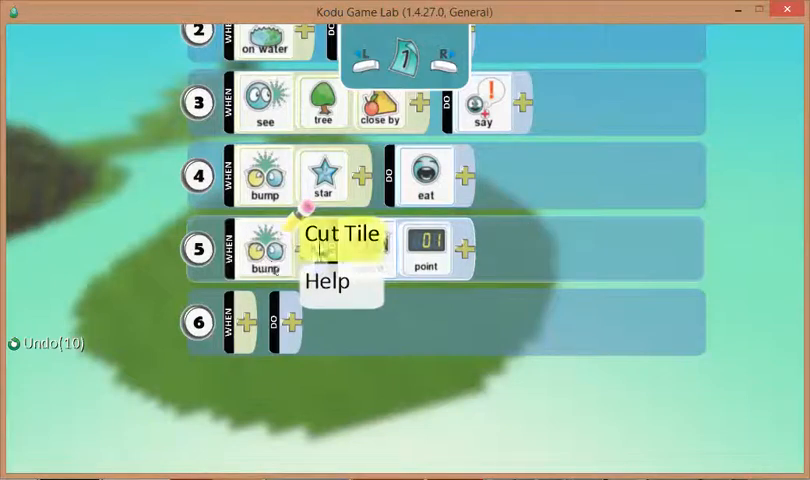
{"action": "left_click", "coordinate": [342, 233]}
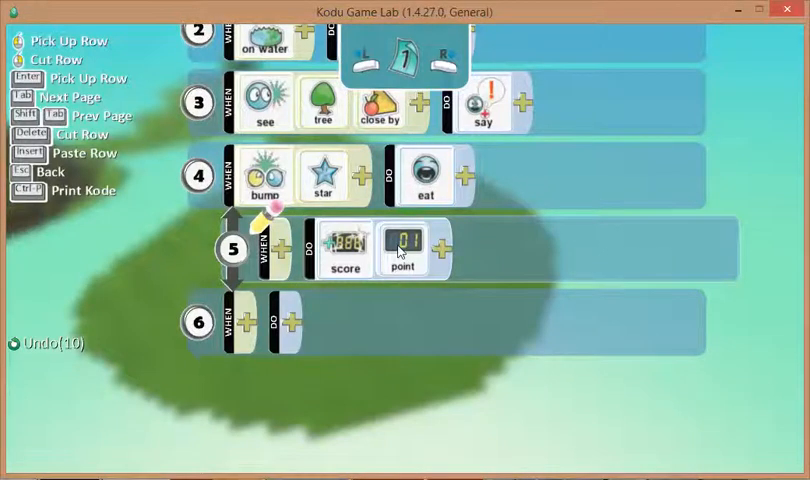
- Leave the editor, play the world and drive Kodu into the star so the score reaches 1
{"action": "key", "text": "Escape"}
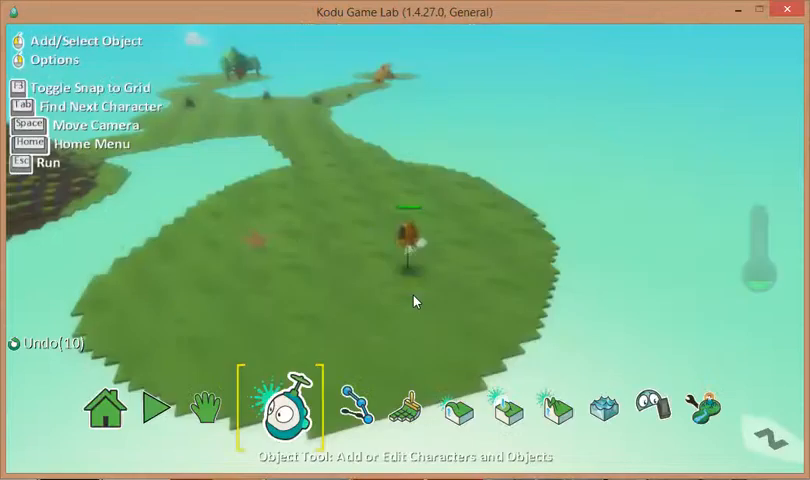
{"action": "key", "text": "Escape"}
{"action": "key", "text": "Up"}
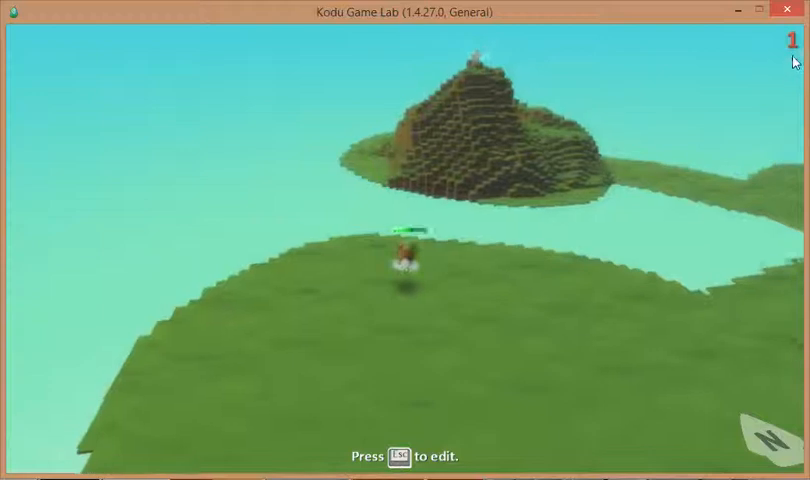
{"action": "key", "text": "Right"}
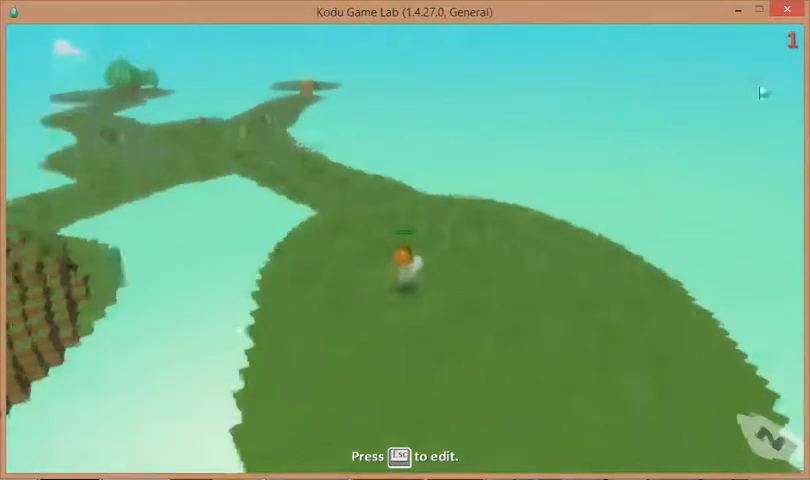
{"action": "key", "text": "Left"}
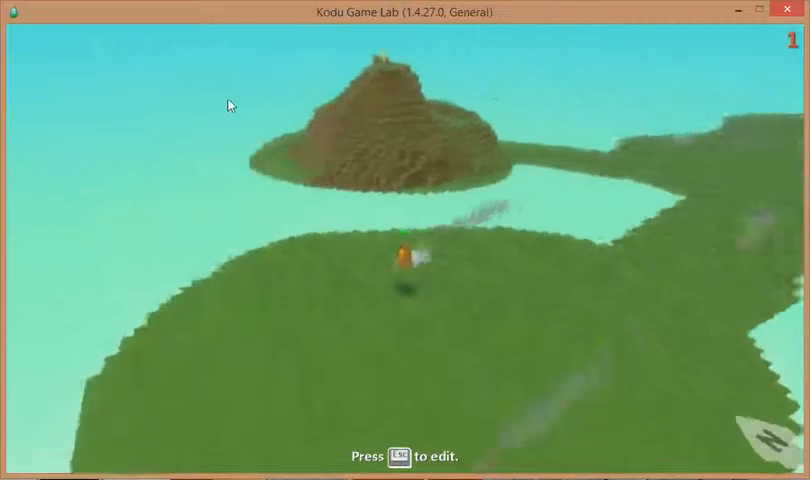
{"action": "key", "text": "Right"}
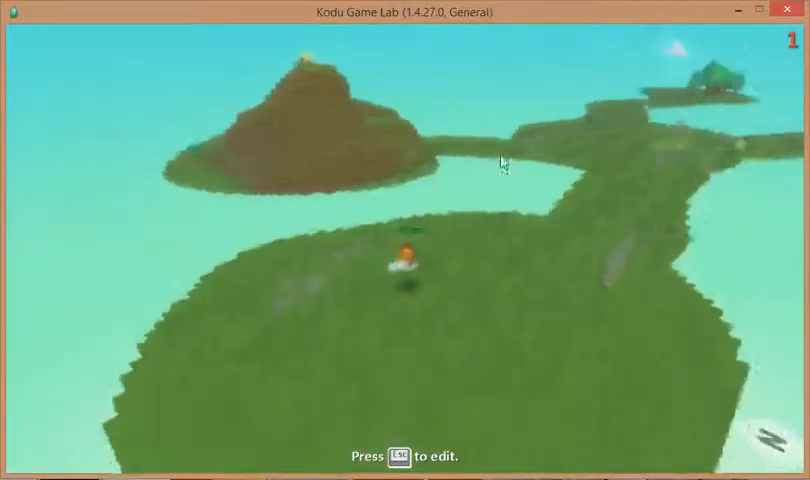